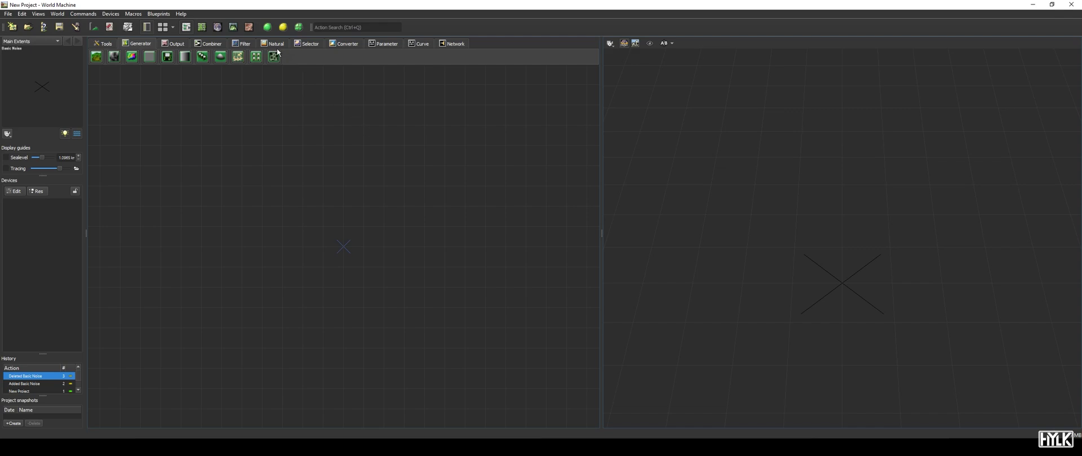
- Add a Blur device from the Filter devices onto the empty graph canvas
left_click(242, 44)
left_click_drag(136, 63, 372, 213)
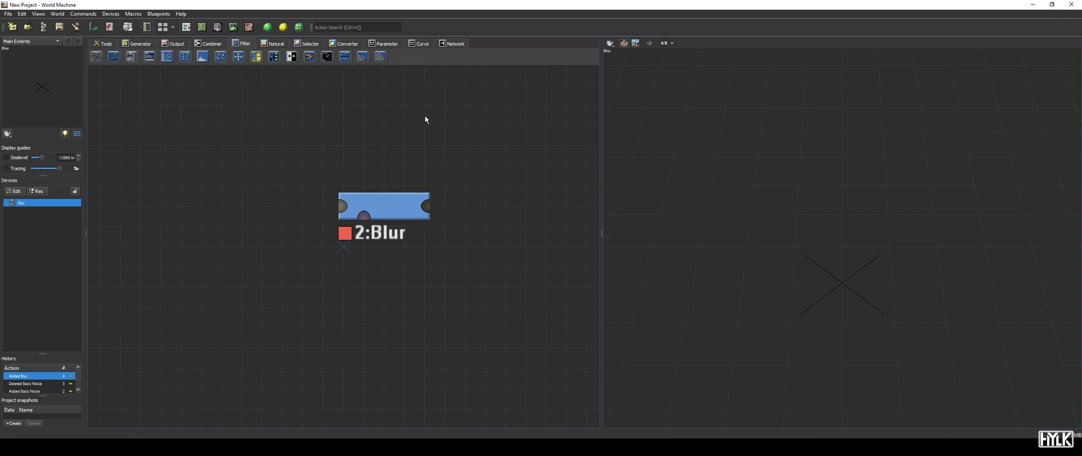
- Open the 2:Blur device's properties, move the dialog aside, and expand its blur method list
double_click(411, 211)
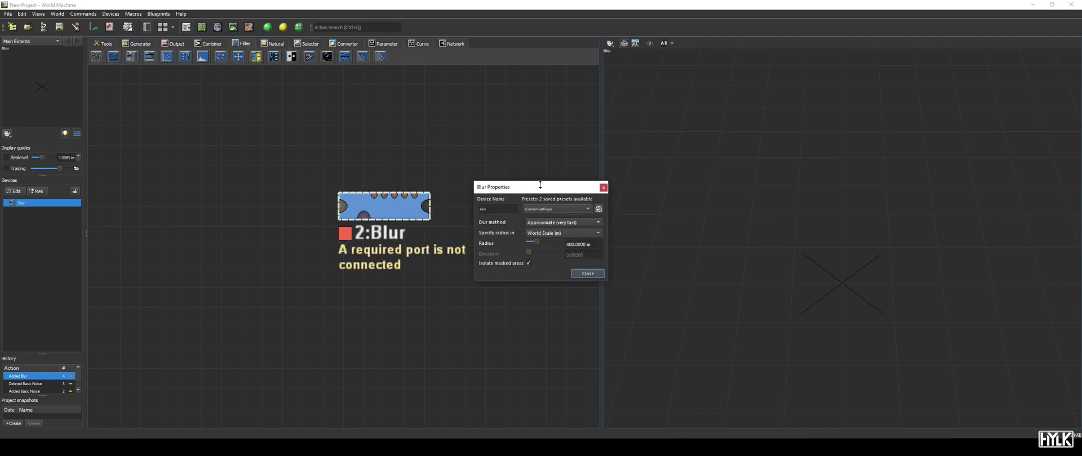
left_click_drag(530, 187, 363, 126)
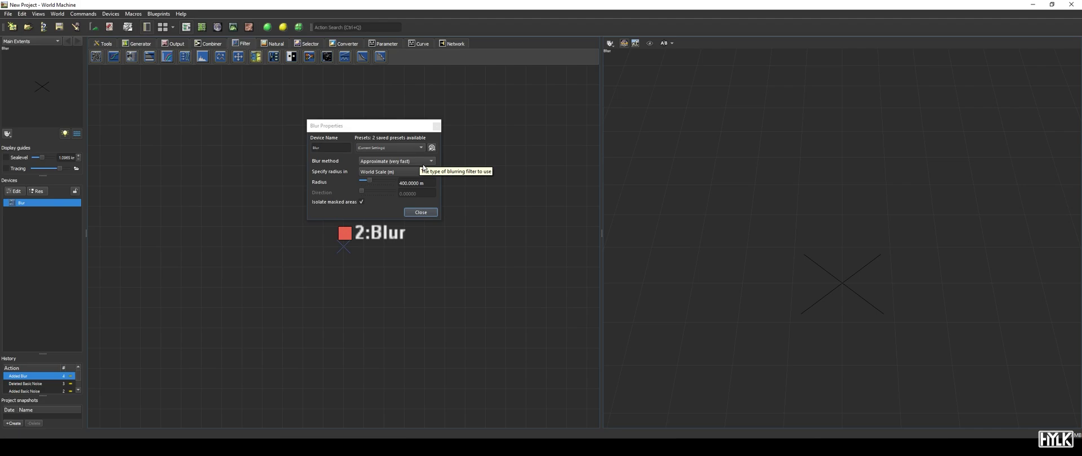
left_click(423, 162)
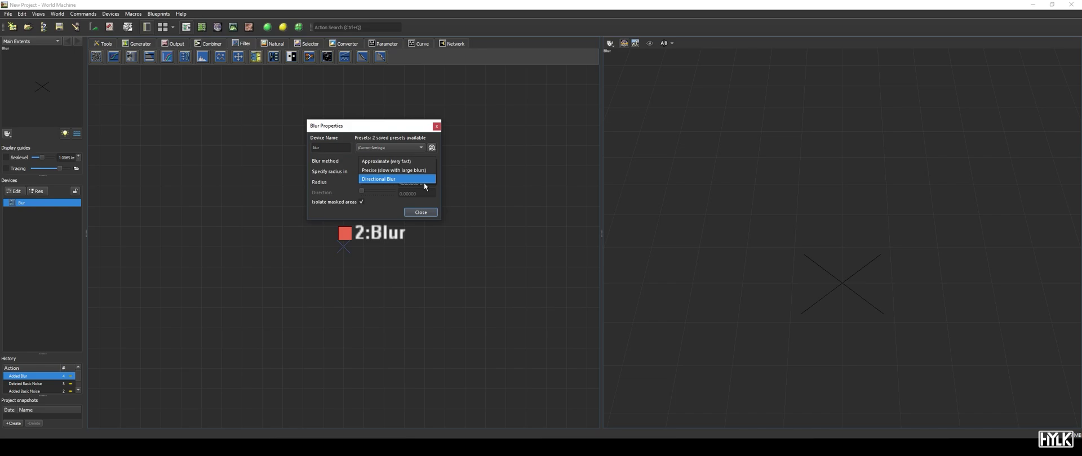
- Choose Directional Blur as the 2:Blur method, keeping the 400 m radius
left_click(424, 179)
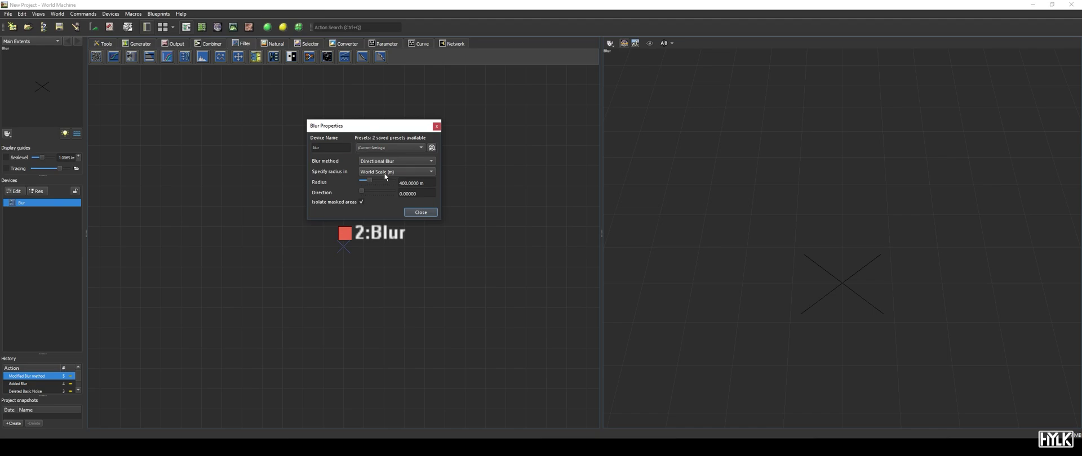
left_click(385, 175)
left_click(384, 184)
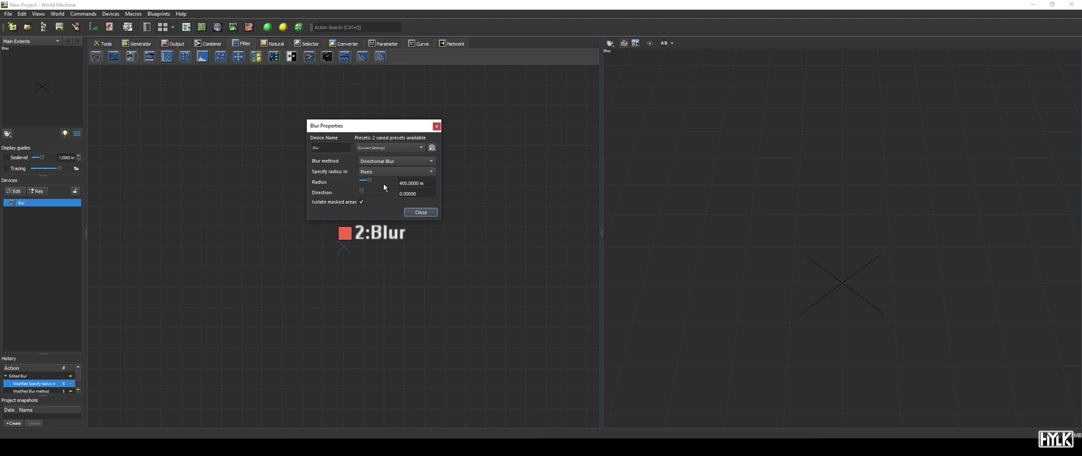
key("Up")
- Place an Expander device below the Blur, close Blur Properties, and open the Expander's properties
left_click_drag(232, 57, 397, 292)
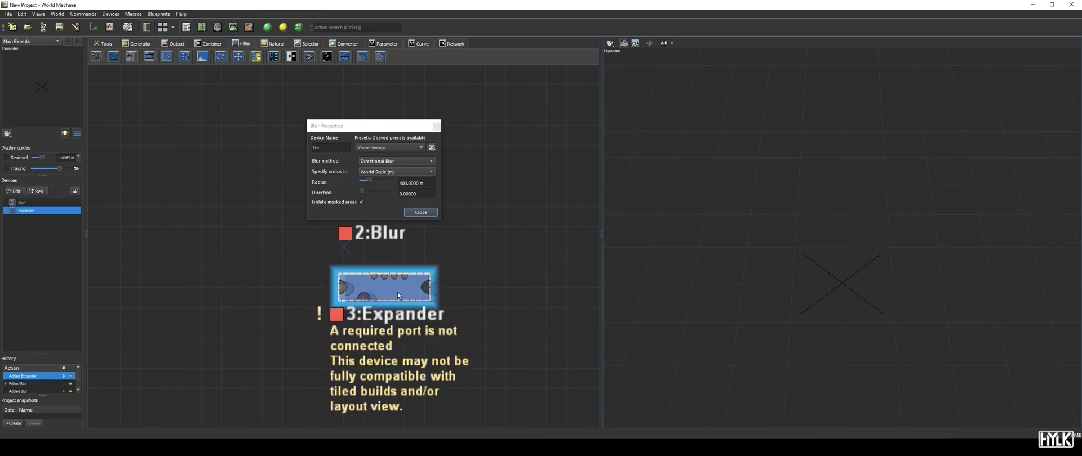
left_click(425, 214)
left_click(519, 278)
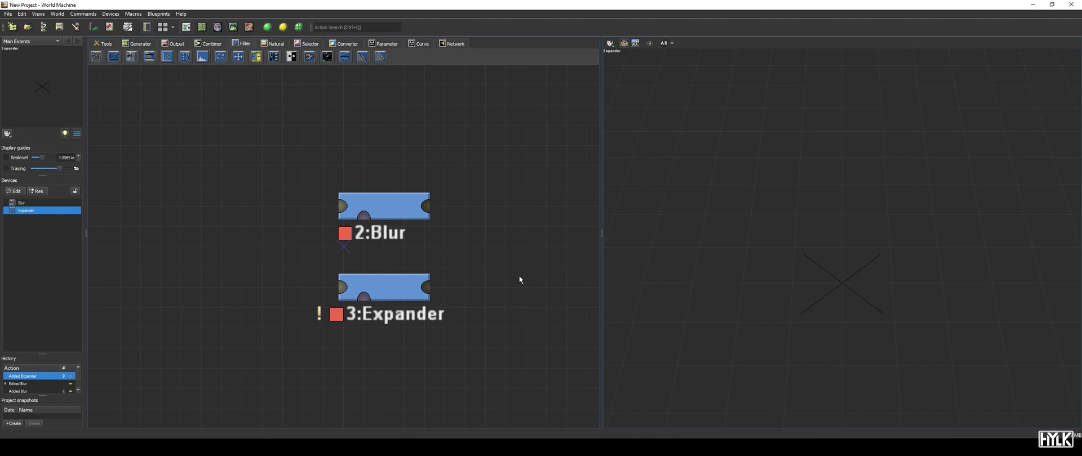
double_click(384, 293)
left_click_drag(529, 189, 355, 163)
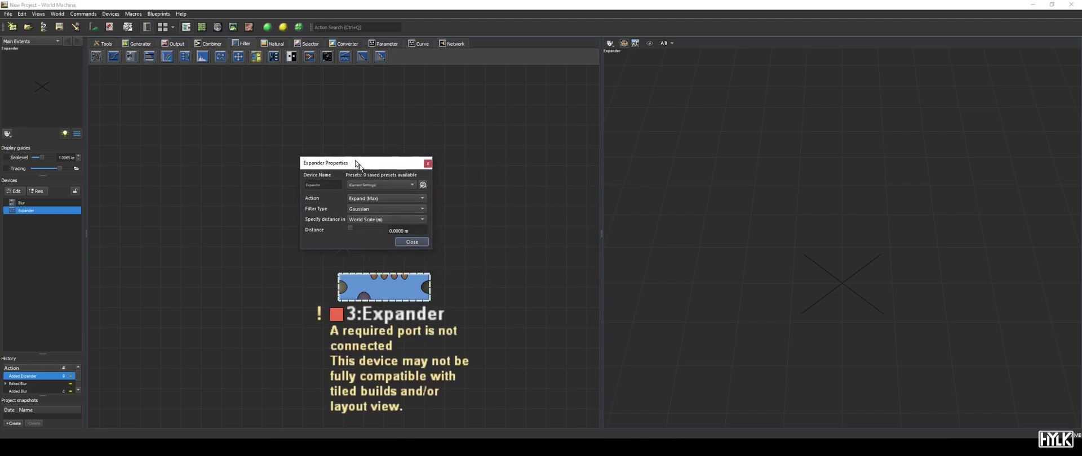
left_click(381, 203)
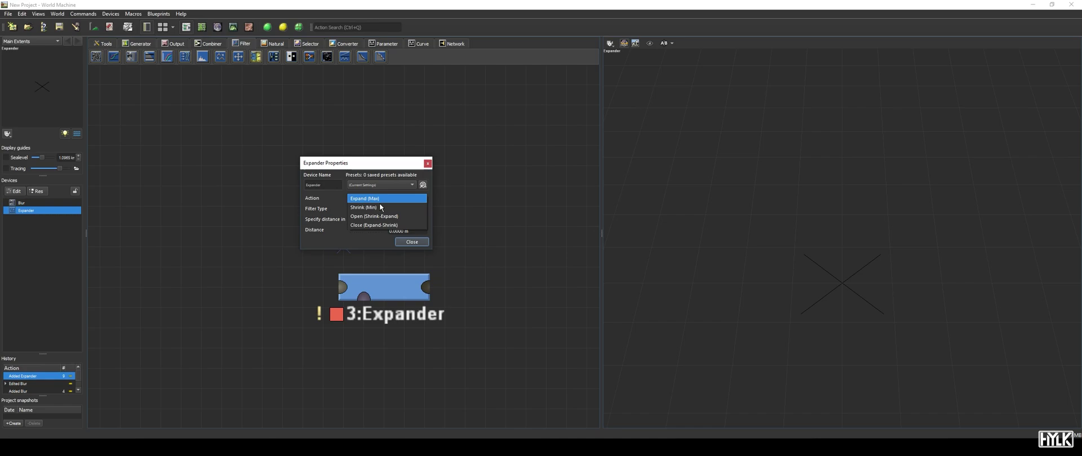
key("Return")
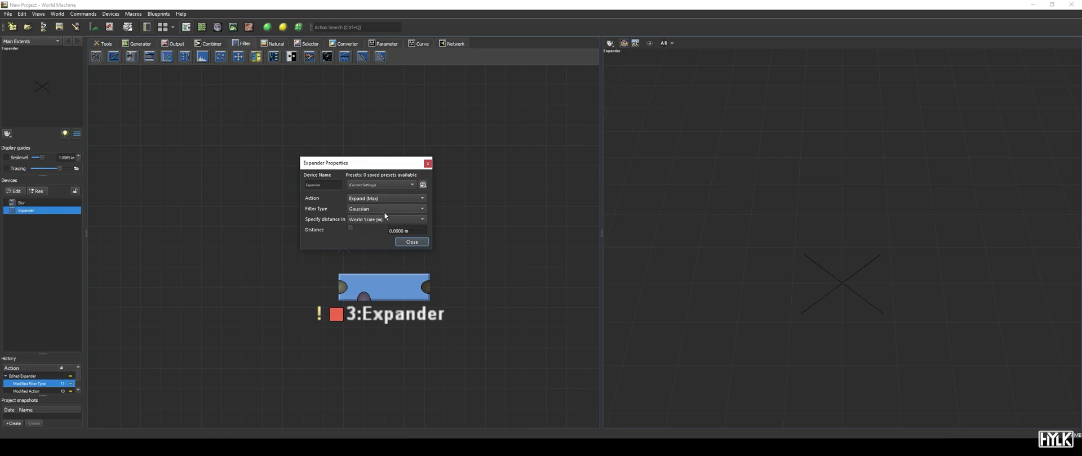
- Add a Basic Noise generator and wire its output into the Expander's primary input
left_click(137, 43)
left_click_drag(116, 57, 174, 290)
left_click_drag(243, 287, 344, 287)
- Lower the Basic Noise Feature Scale for mountainous terrain, then raise the Expander distance
double_click(199, 303)
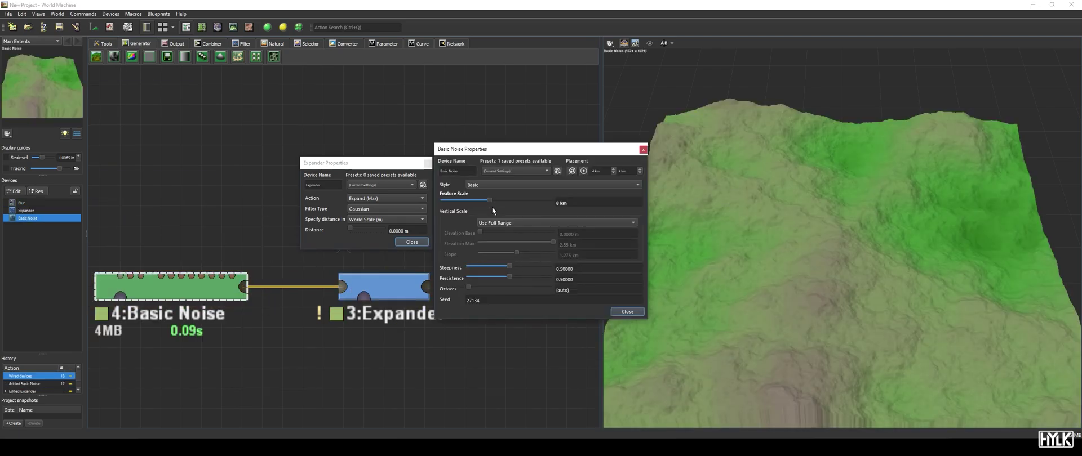
left_click_drag(492, 207, 471, 207)
left_click(627, 312)
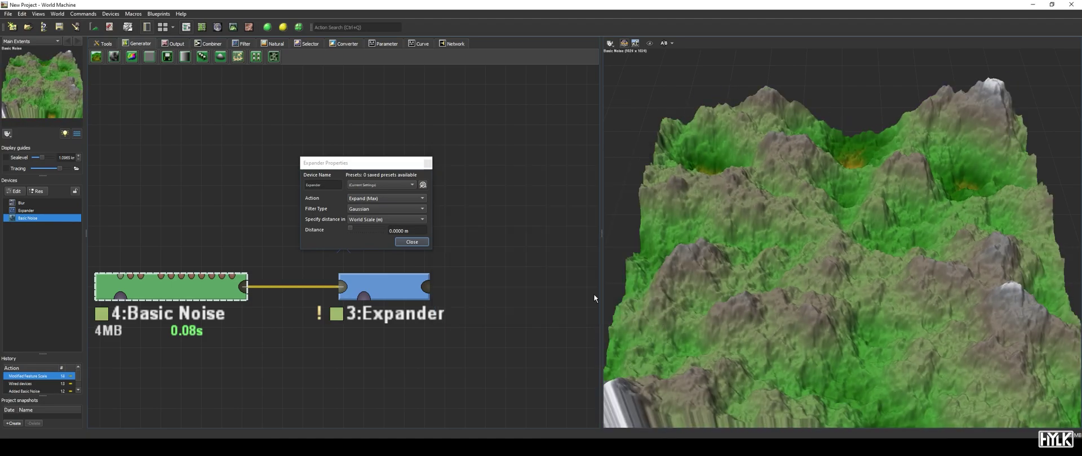
left_click(354, 231)
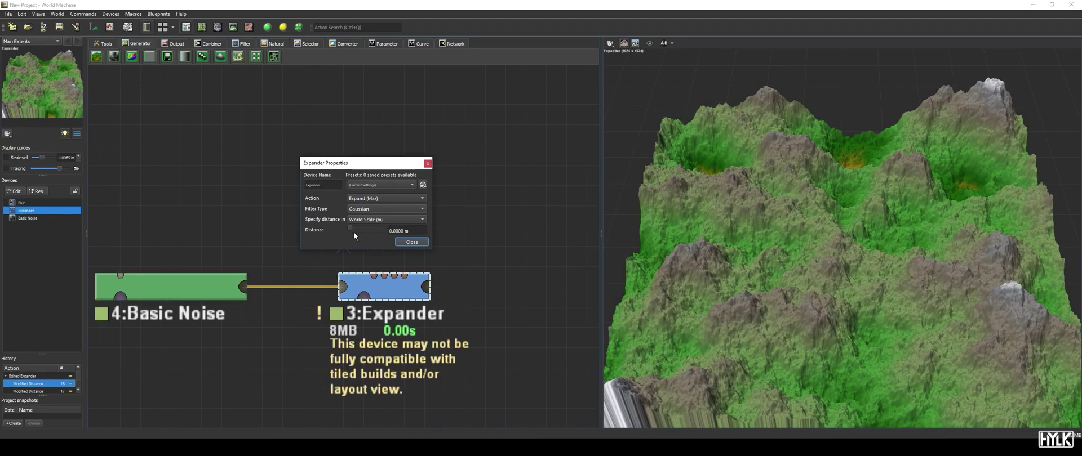
left_click_drag(353, 232, 363, 232)
left_click(367, 210)
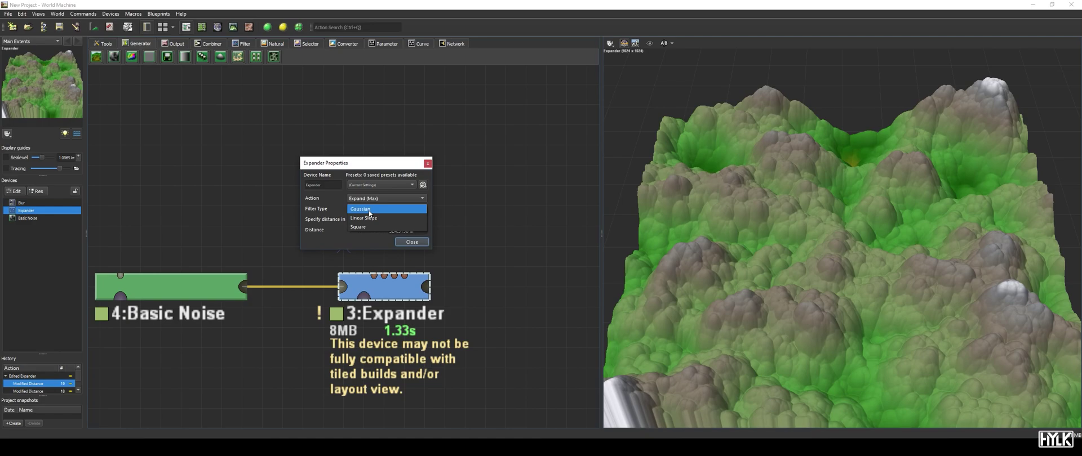
left_click(369, 210)
left_click(381, 200)
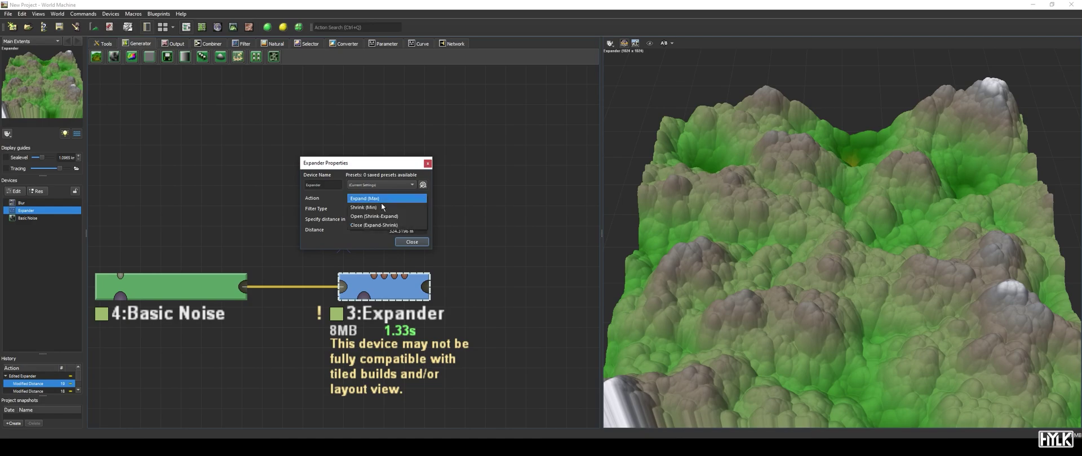
left_click(384, 212)
left_click(383, 202)
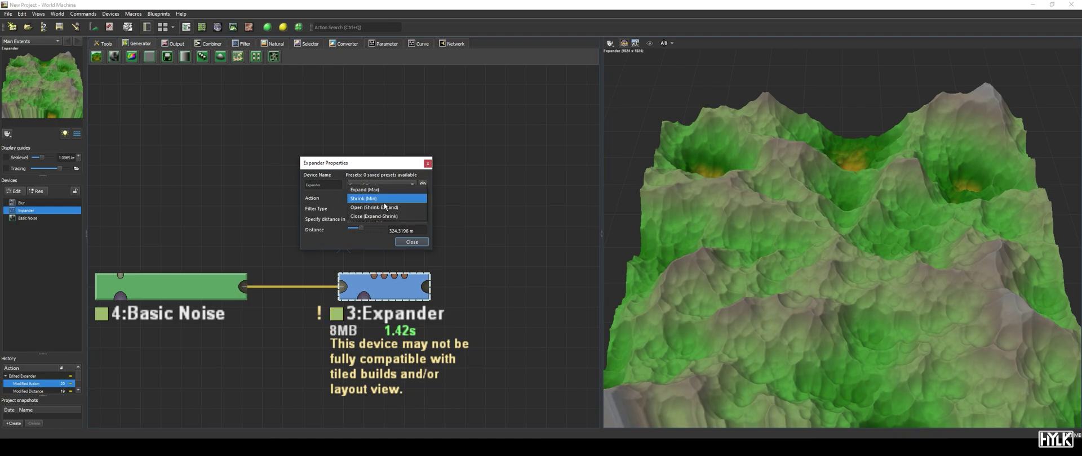
left_click(385, 194)
left_click(382, 210)
left_click(380, 220)
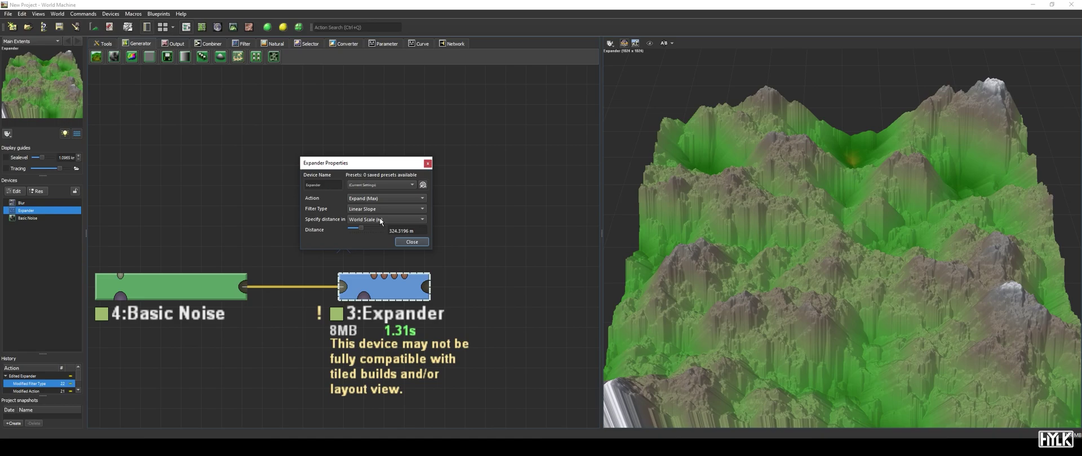
left_click(381, 202)
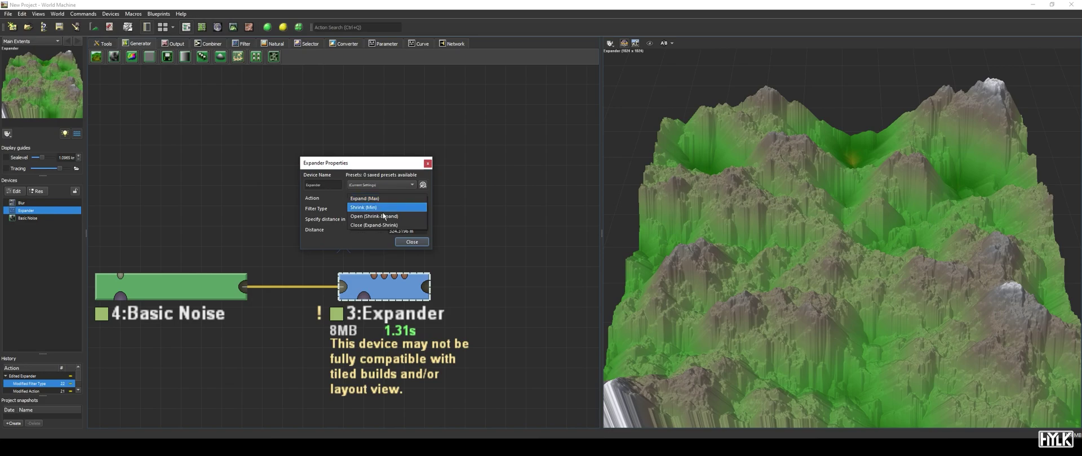
left_click(381, 209)
left_click(381, 199)
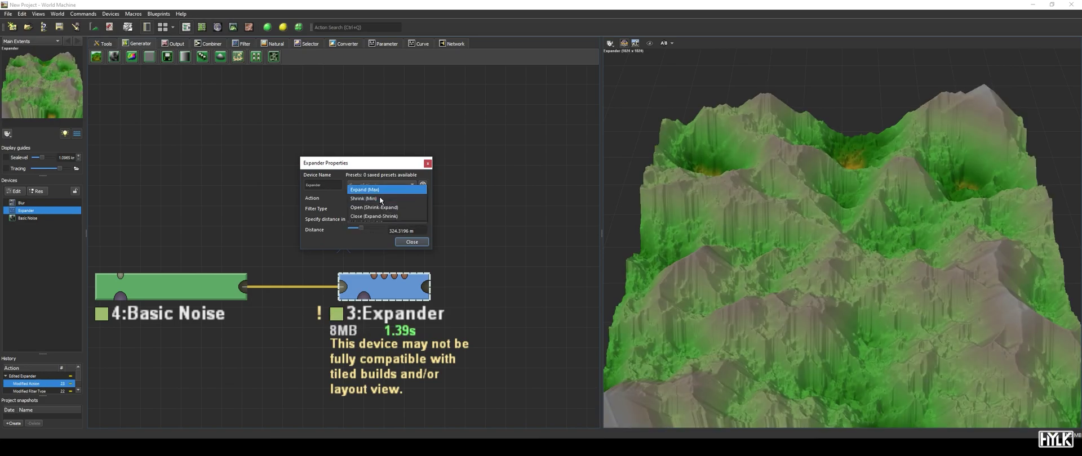
left_click(380, 193)
left_click(382, 209)
left_click(384, 219)
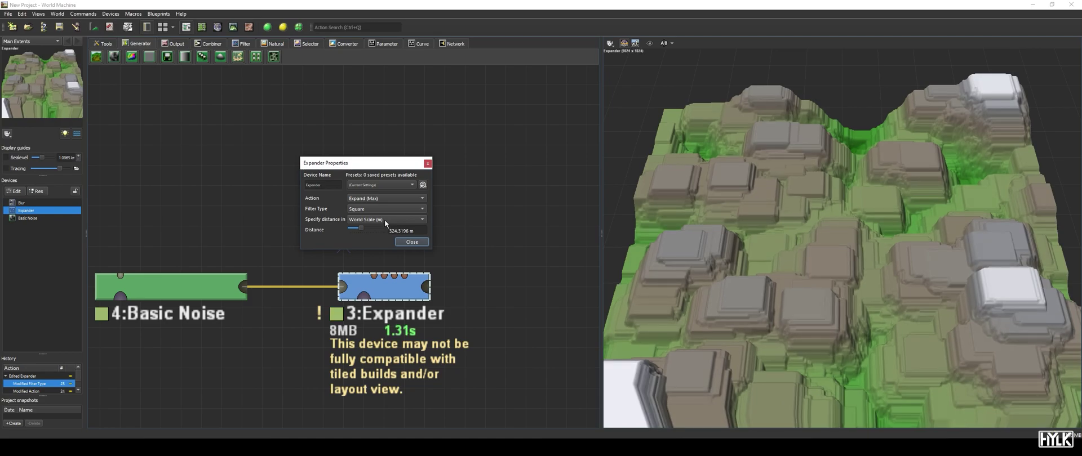
left_click(381, 202)
left_click(384, 208)
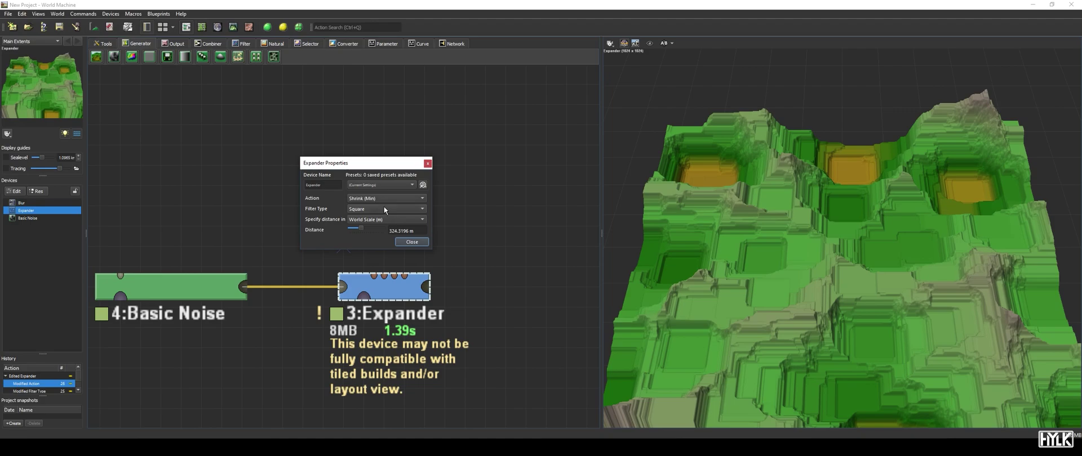
left_click(383, 199)
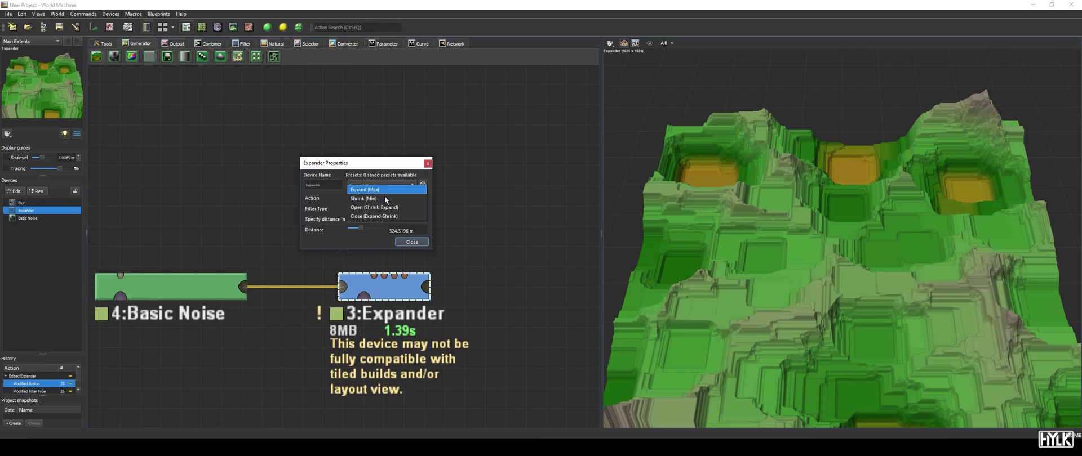
left_click(385, 193)
left_click(385, 209)
left_click(381, 191)
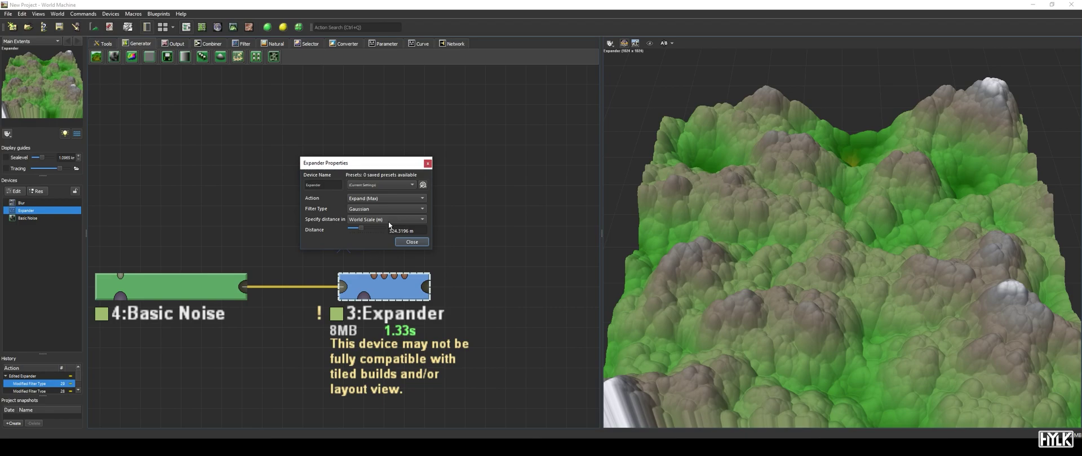
left_click(388, 221)
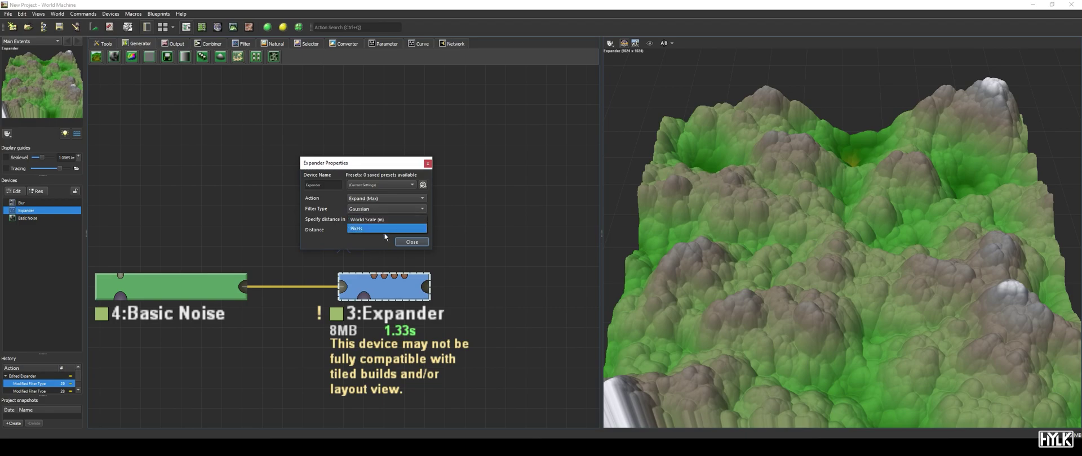
left_click(334, 204)
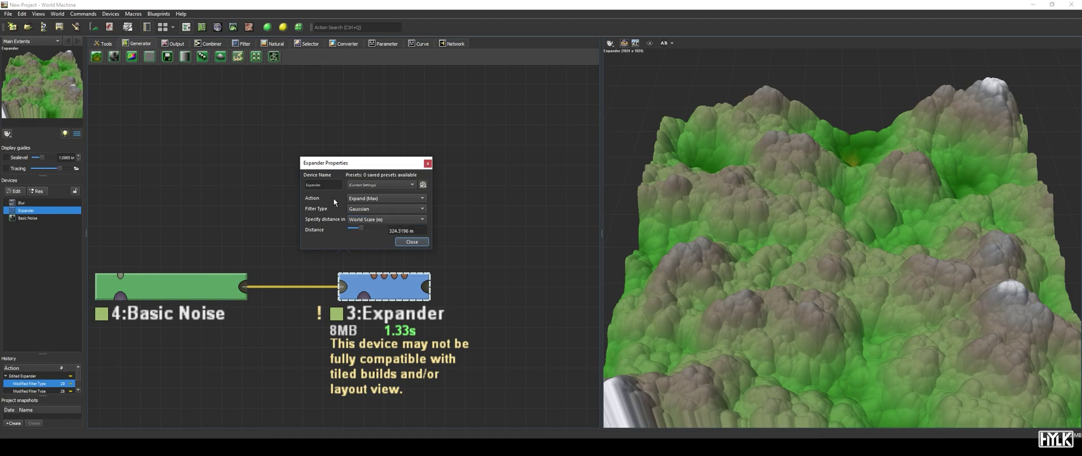